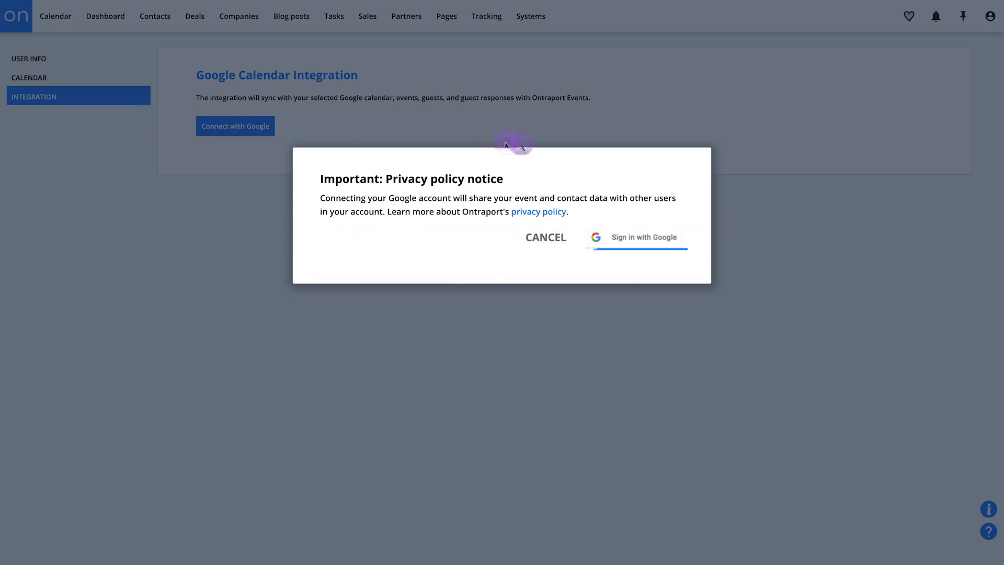
# Sign in with Google to connect the calendar integration, submitting the Google account's e-mail address
pyautogui.click(629, 239)
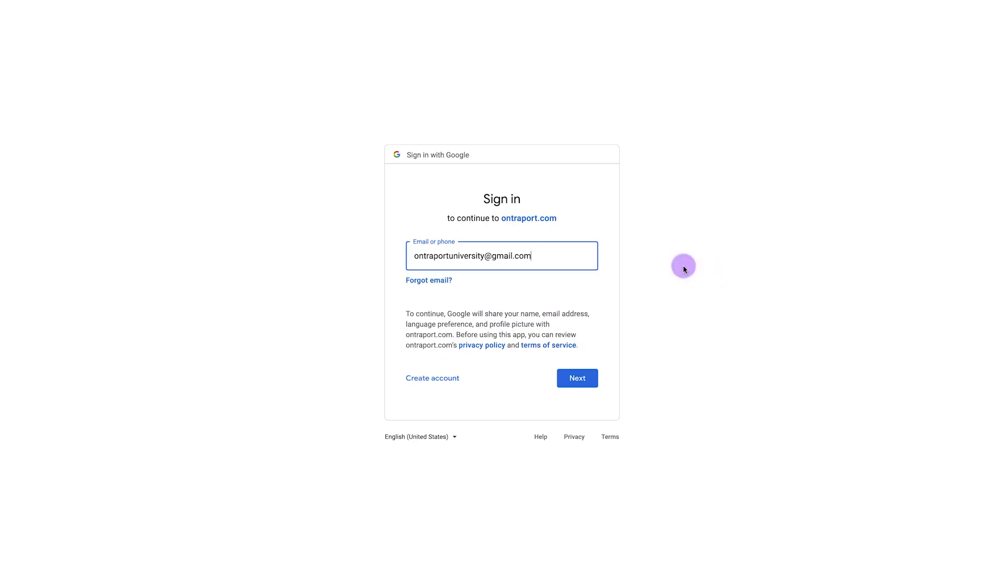
pyautogui.click(579, 380)
pyautogui.click(568, 394)
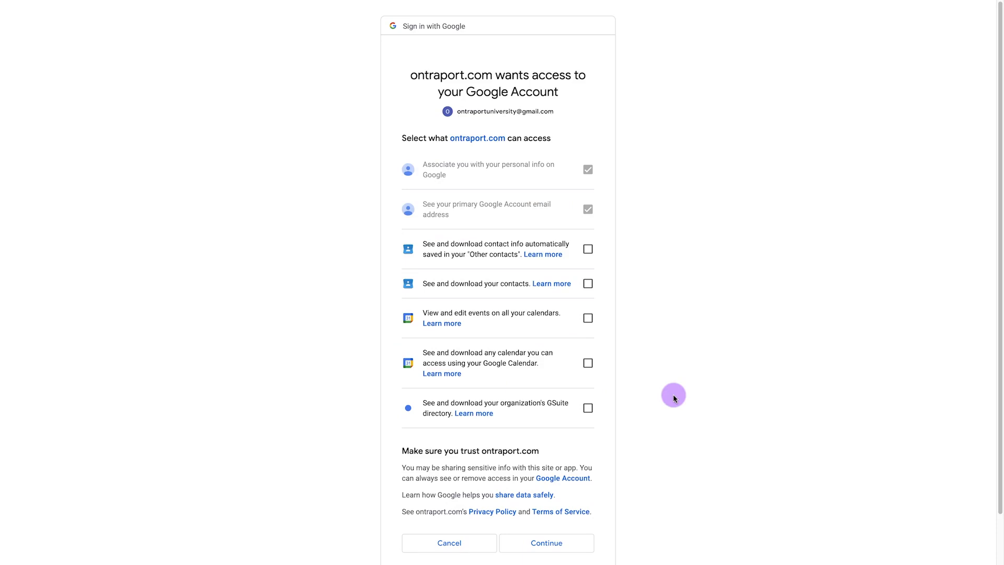
# Grant all five optional access permissions to ontraport.com and continue
pyautogui.click(590, 250)
pyautogui.click(587, 283)
pyautogui.click(588, 318)
pyautogui.click(589, 362)
pyautogui.click(588, 408)
pyautogui.scroll(-1, 679, 420)
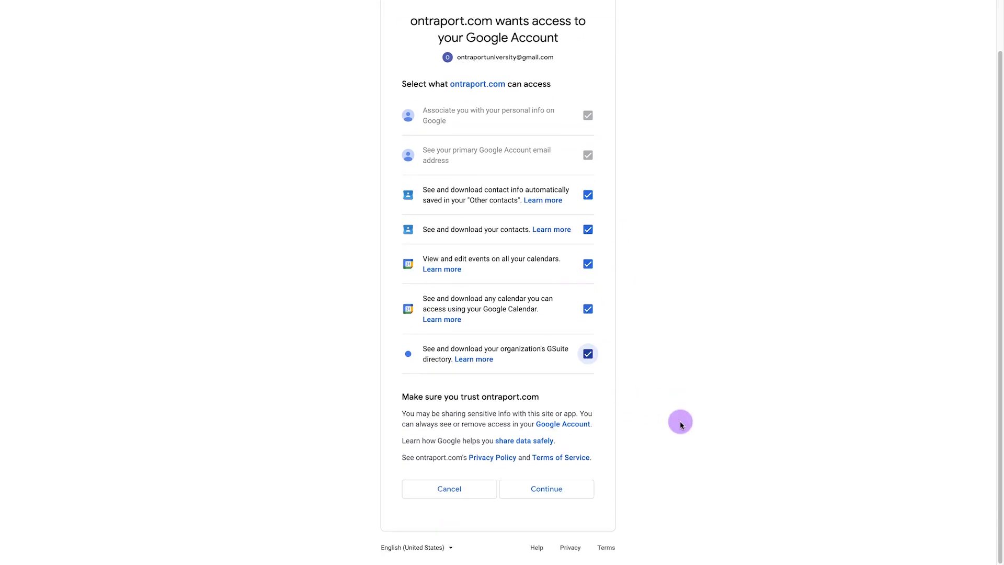
pyautogui.click(566, 486)
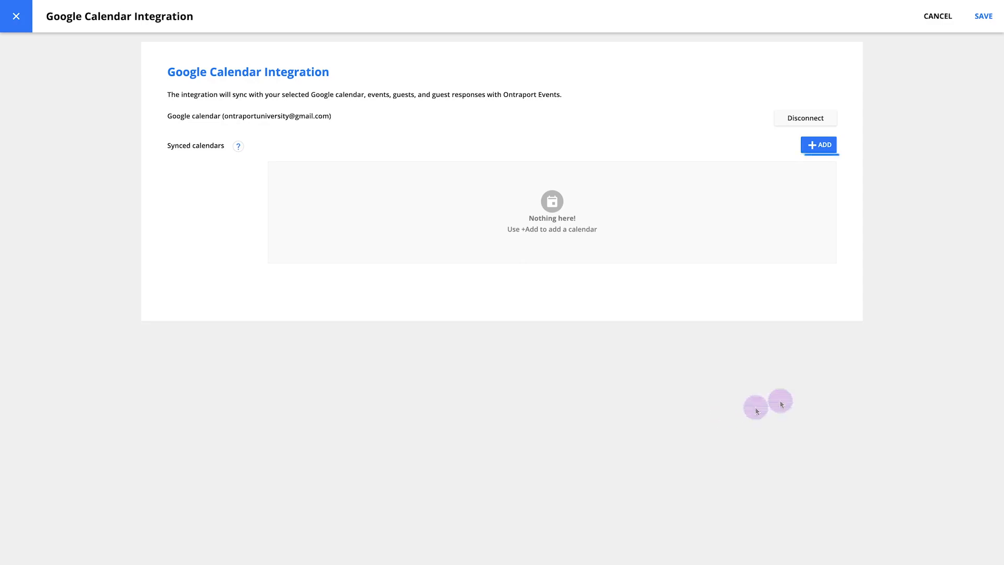
# Add the account's primary calendar and the Birthdays calendar as synced calendars
pyautogui.click(816, 148)
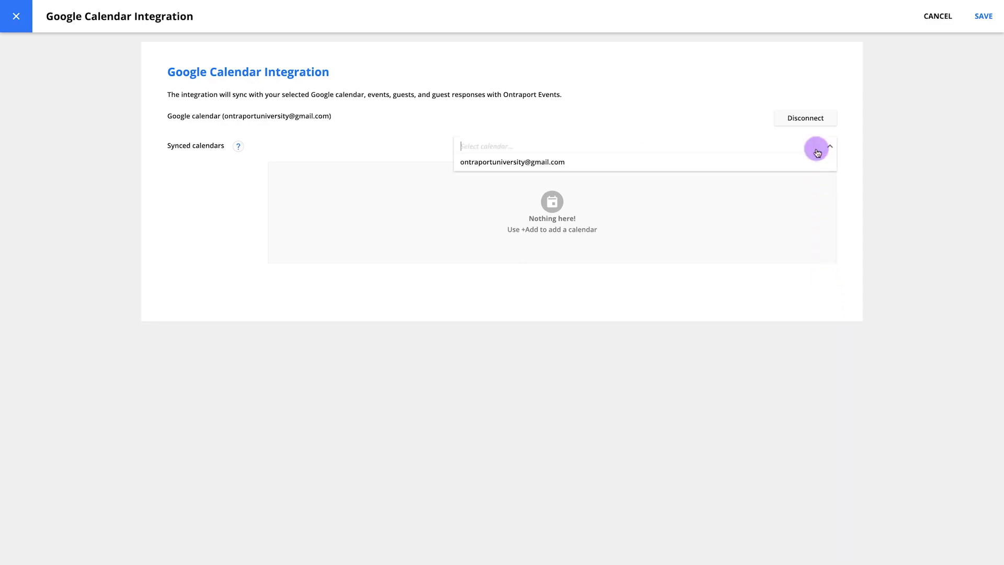
pyautogui.click(790, 163)
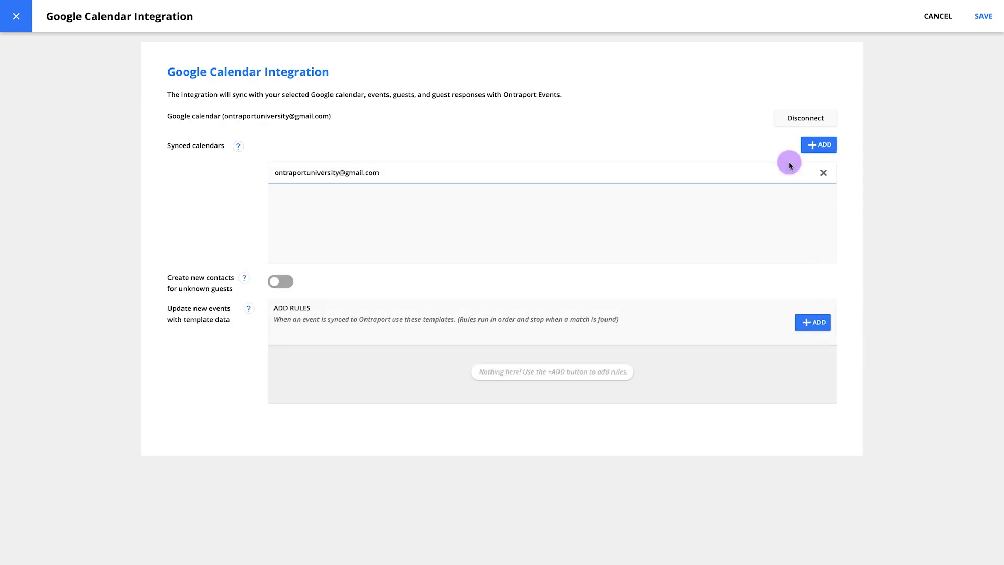
pyautogui.click(812, 147)
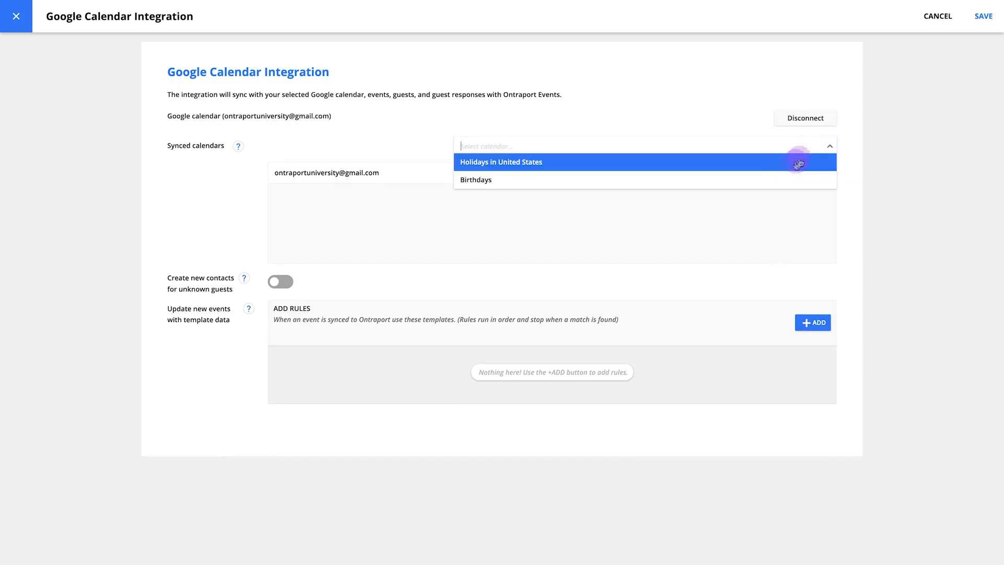
pyautogui.click(773, 178)
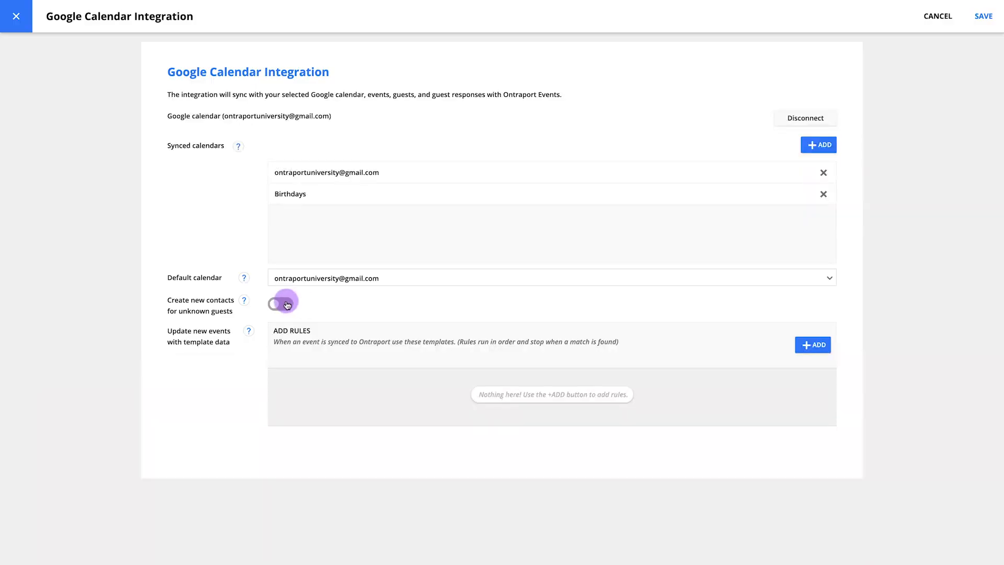
# Turn on creating new contacts for unknown guests, accepting all four usage agreement statements
pyautogui.click(285, 302)
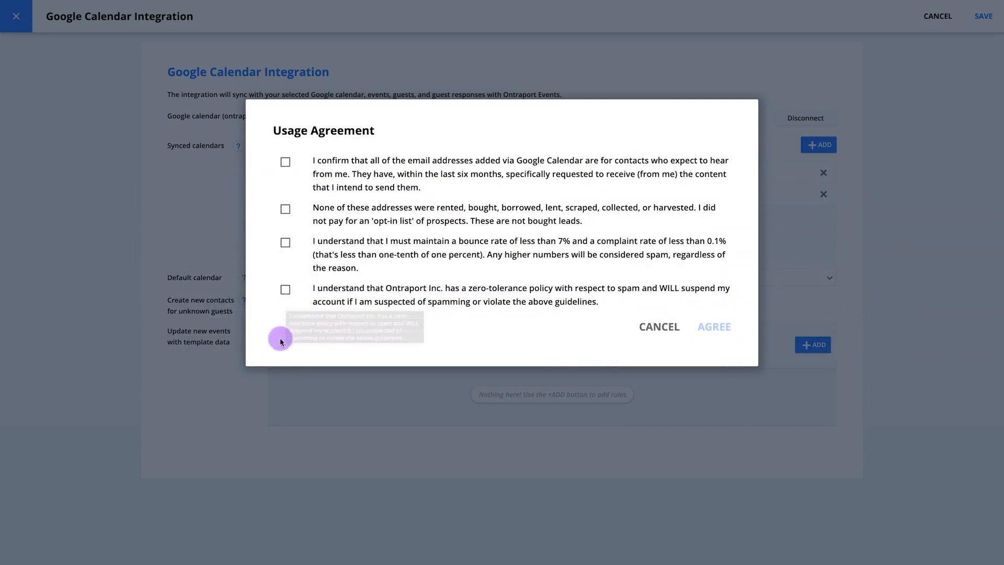
pyautogui.click(286, 161)
pyautogui.click(285, 209)
pyautogui.click(285, 242)
pyautogui.click(285, 289)
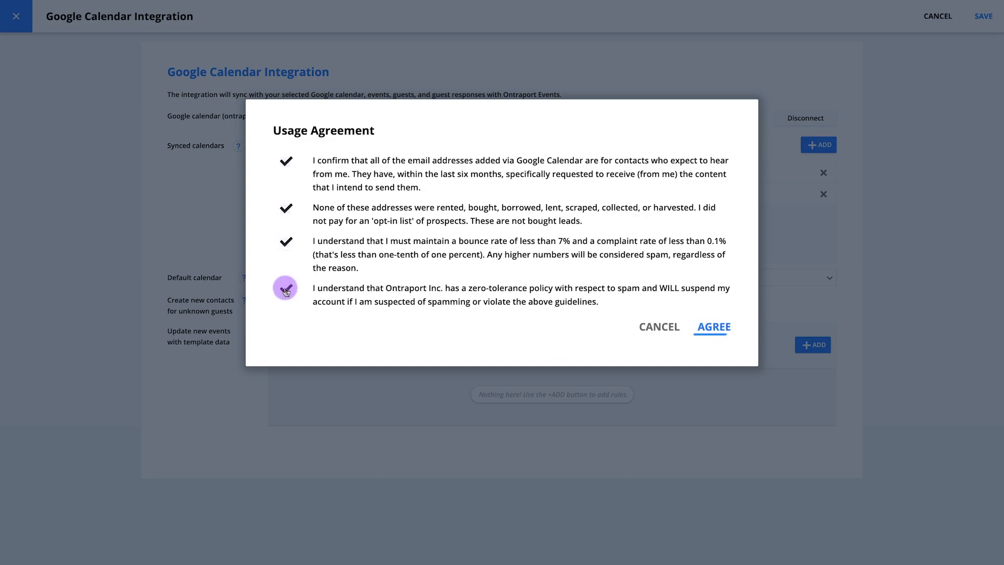
pyautogui.click(712, 328)
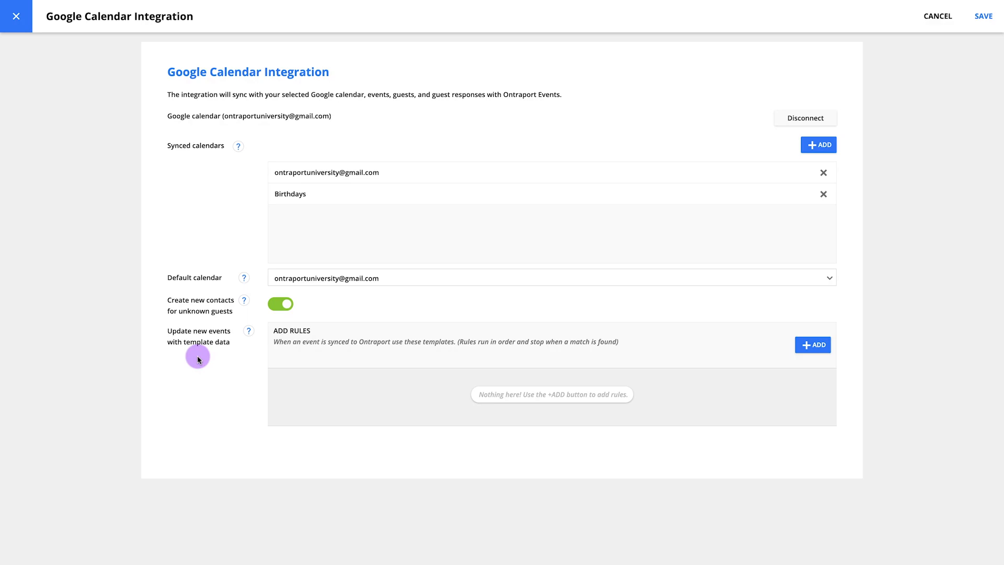
# Save the integration and start syncing with the One month historical data option
pyautogui.click(988, 16)
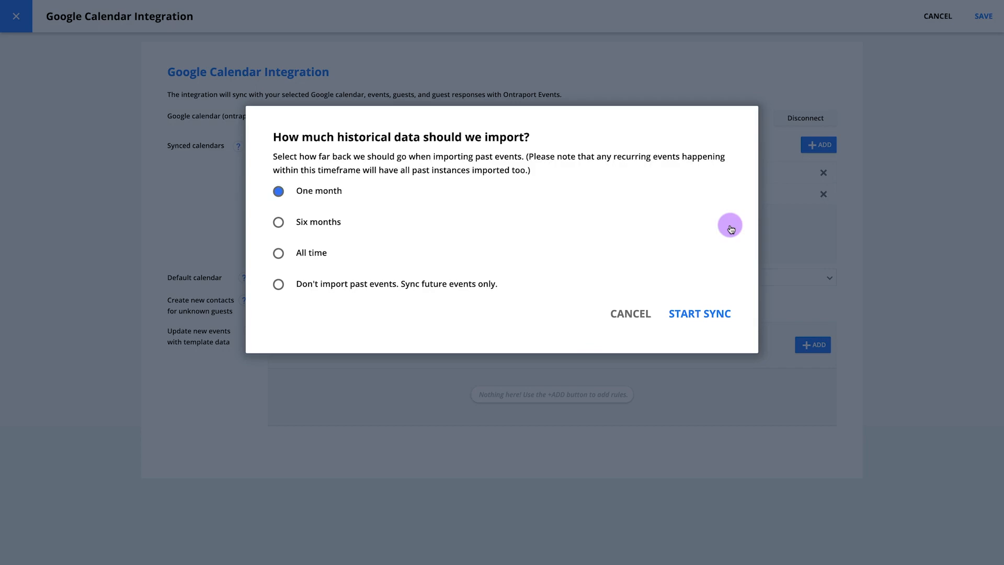
pyautogui.click(719, 314)
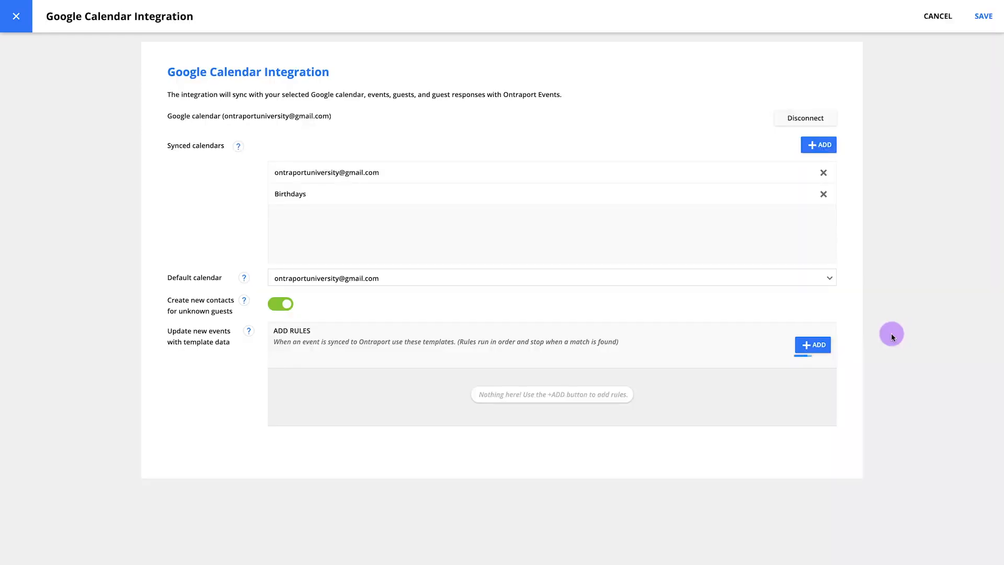
# Start a new template rule and choose Company Meeting as the event template
pyautogui.click(817, 346)
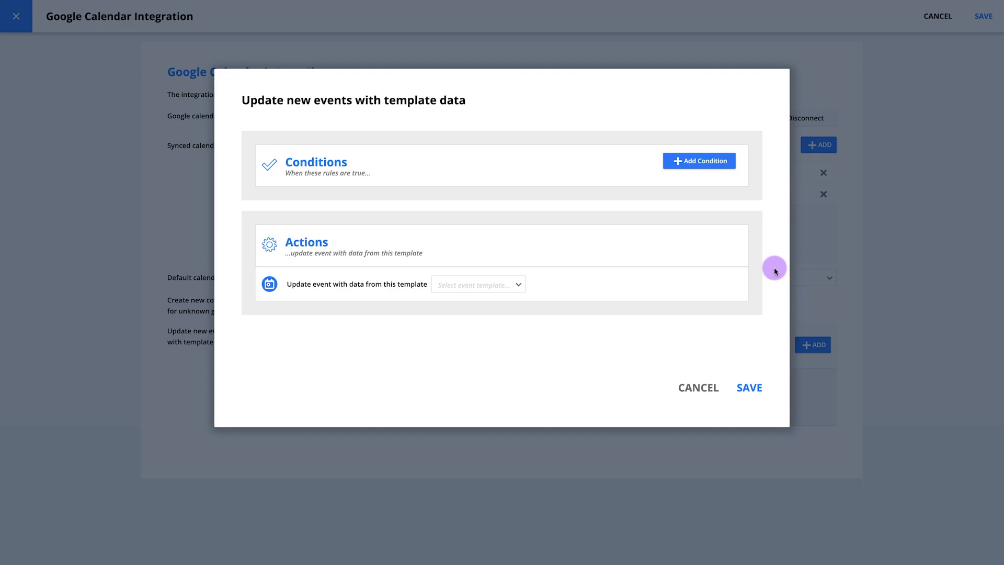
pyautogui.click(520, 286)
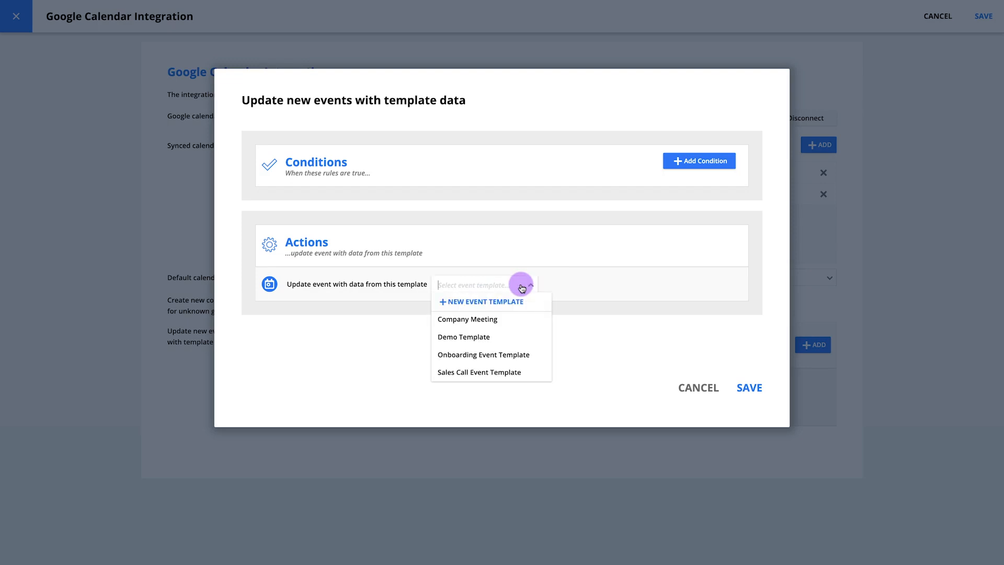
pyautogui.click(498, 319)
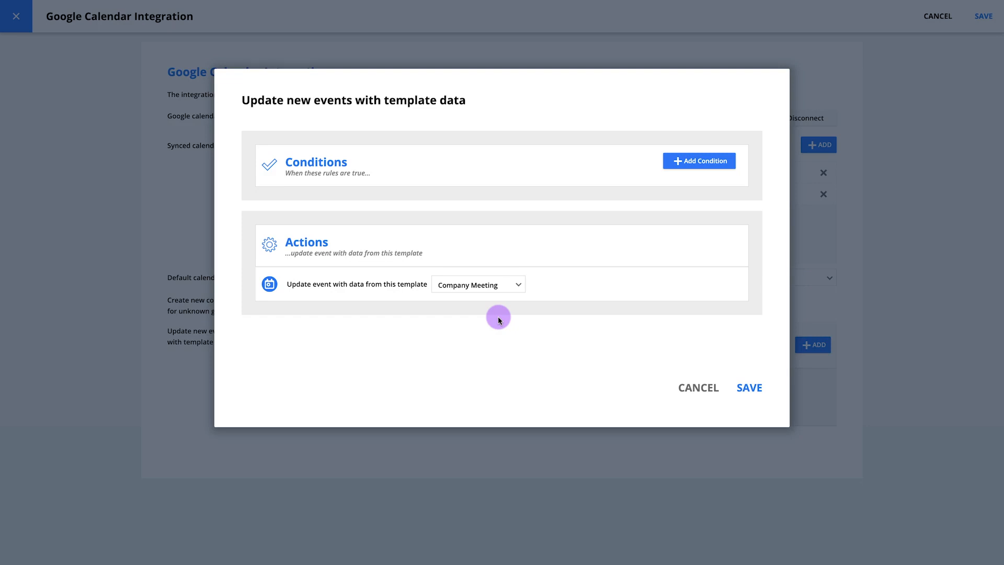
# Add the condition Title Contains "company meeting" to the rule and save it
pyautogui.click(702, 162)
pyautogui.click(359, 212)
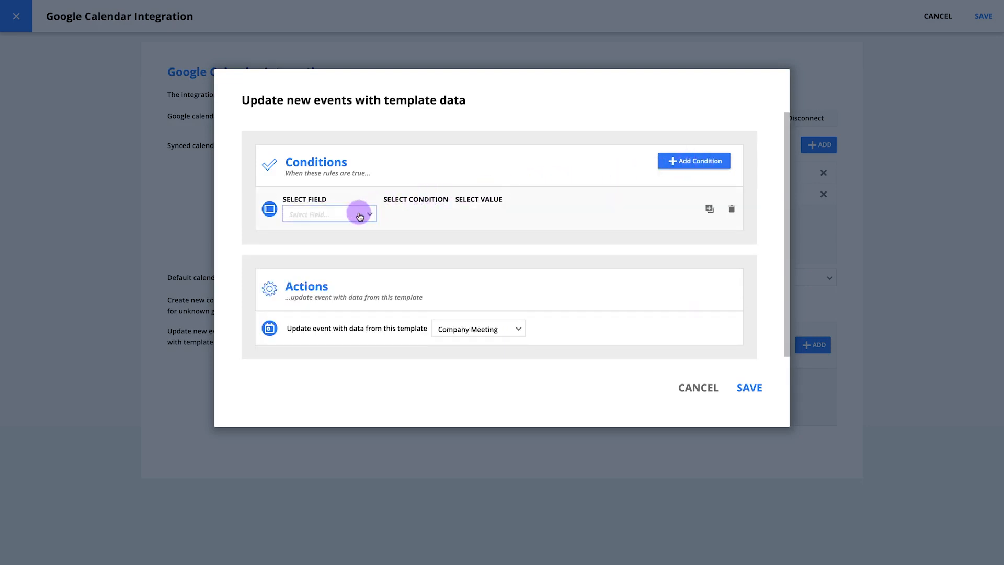
pyautogui.click(339, 247)
pyautogui.click(397, 217)
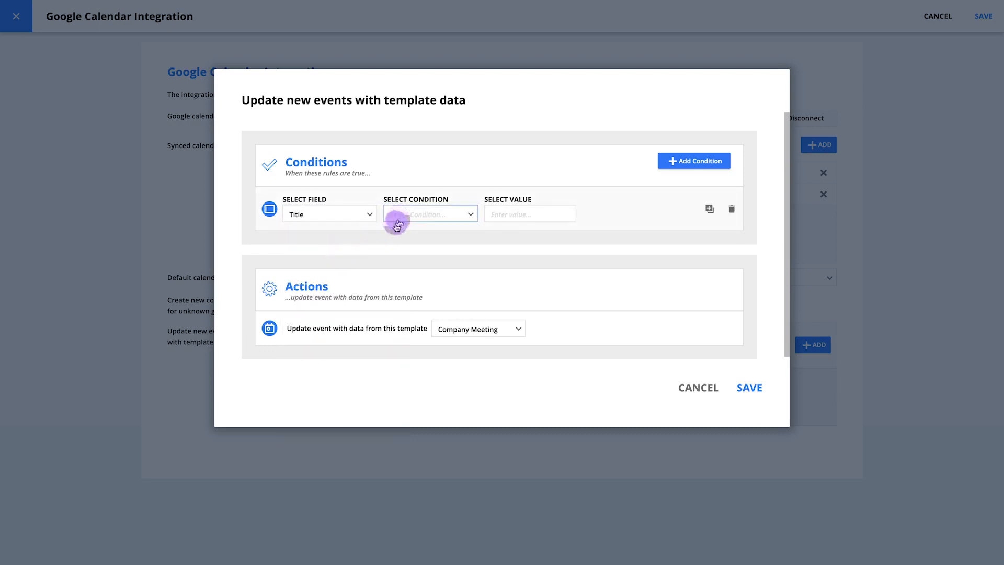
pyautogui.click(413, 300)
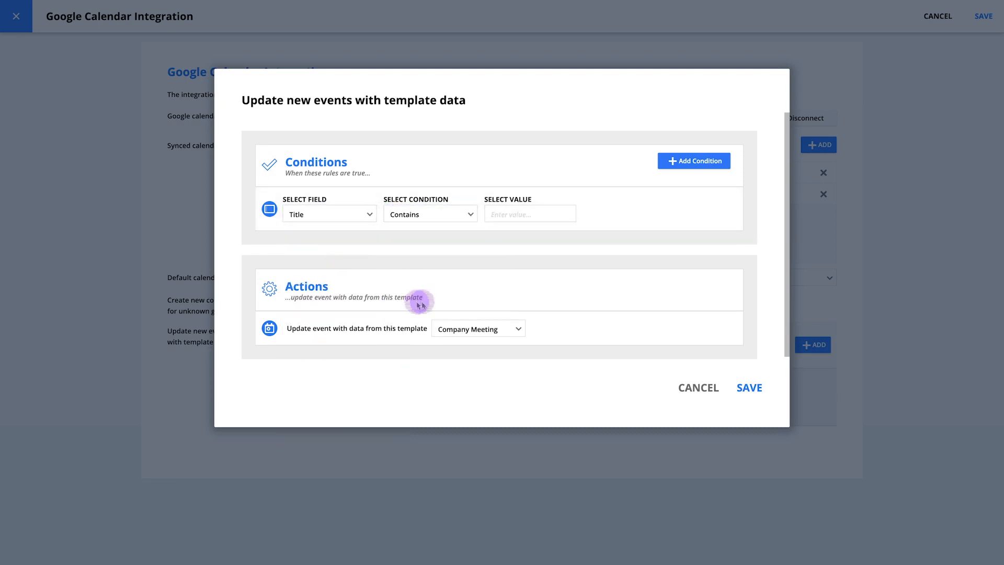
pyautogui.click(520, 215)
pyautogui.write('company meeting')
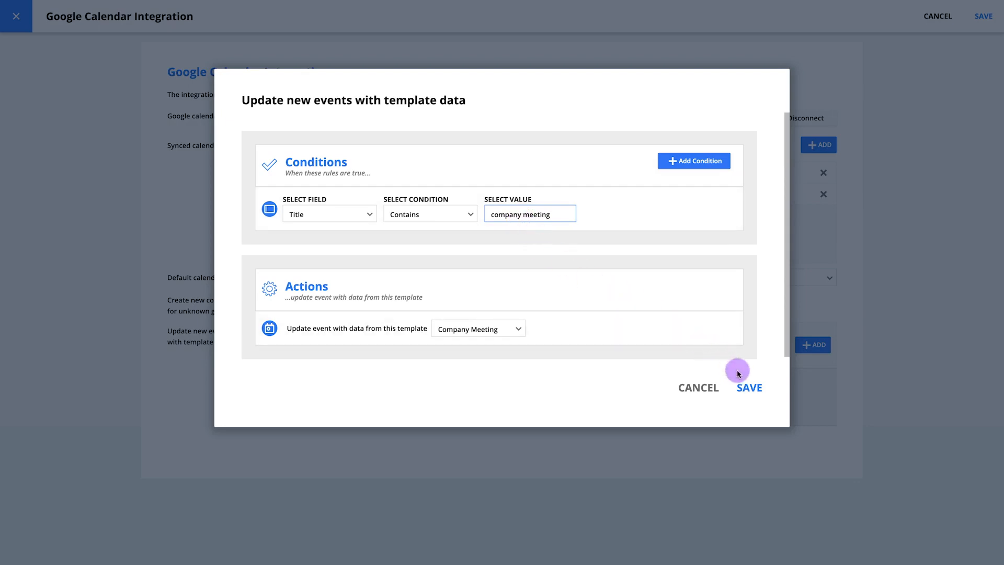
pyautogui.click(750, 387)
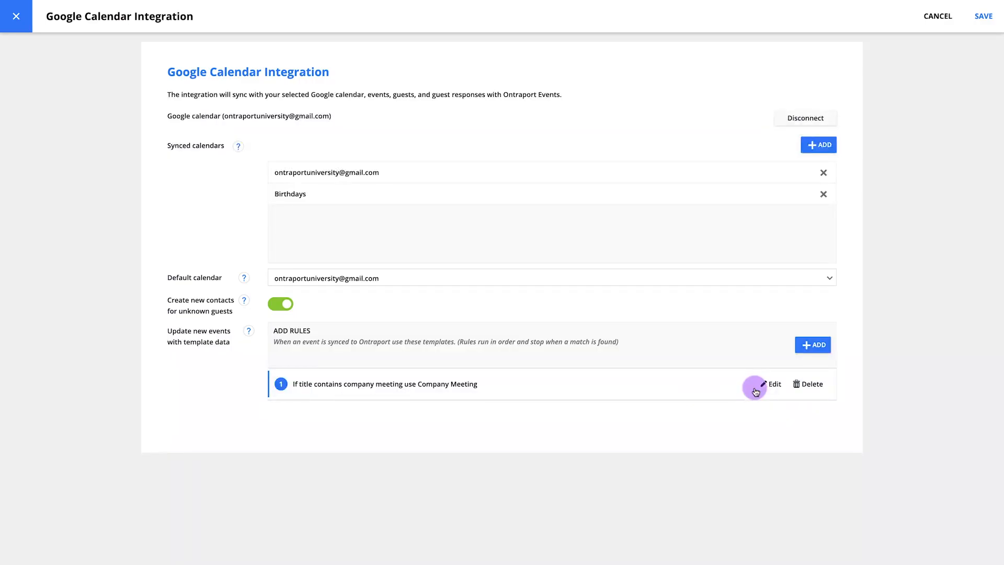
# Add a second rule: if Title Contains "onboarding", update events with Onboarding Event Template, and save it
pyautogui.click(812, 344)
pyautogui.click(716, 165)
pyautogui.click(352, 215)
pyautogui.click(343, 249)
pyautogui.click(406, 219)
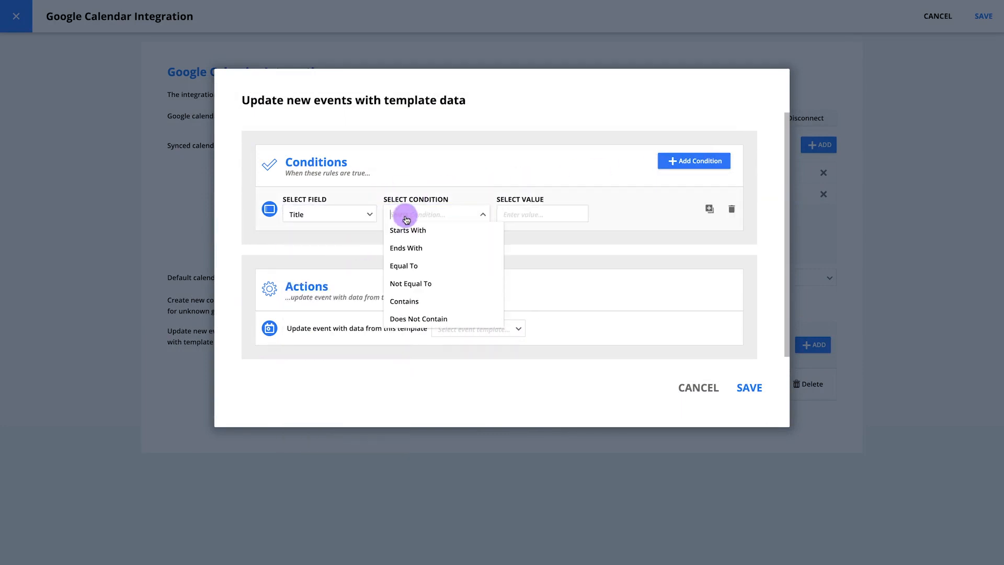
pyautogui.click(424, 301)
pyautogui.click(504, 217)
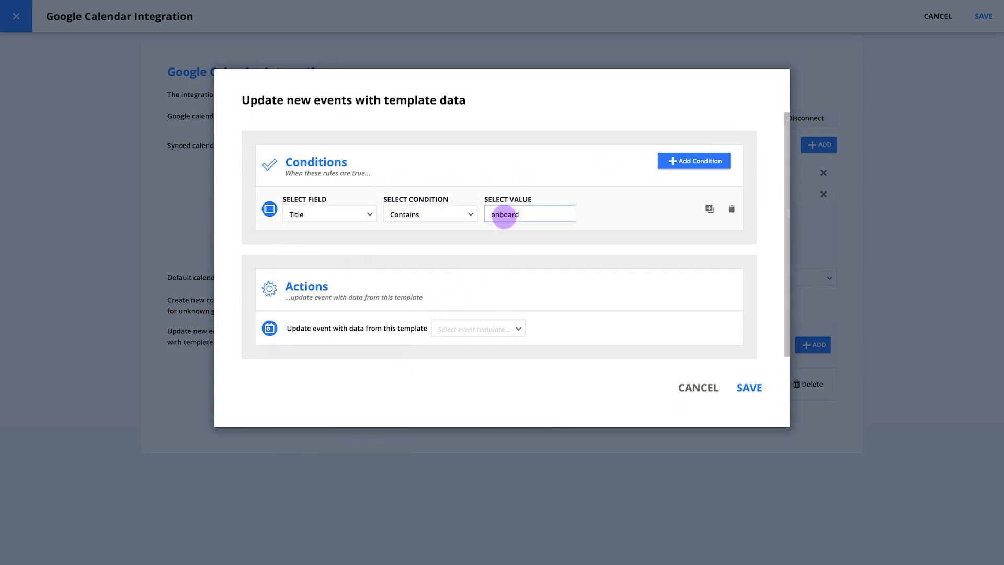
pyautogui.click(502, 329)
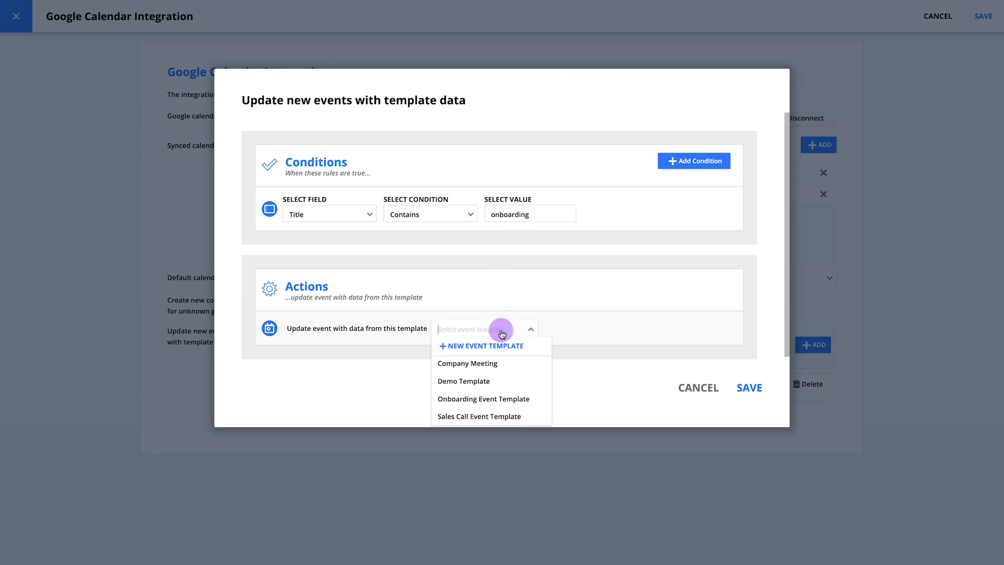
pyautogui.click(522, 397)
pyautogui.click(750, 389)
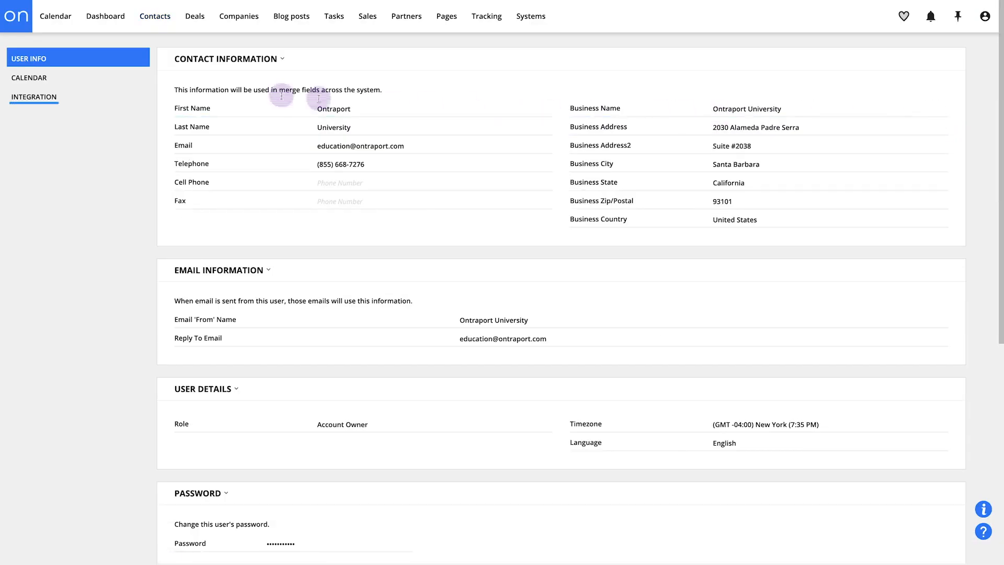
# Reopen the Google Calendar integration settings to review the synced calendars and rules, then close them
pyautogui.click(85, 96)
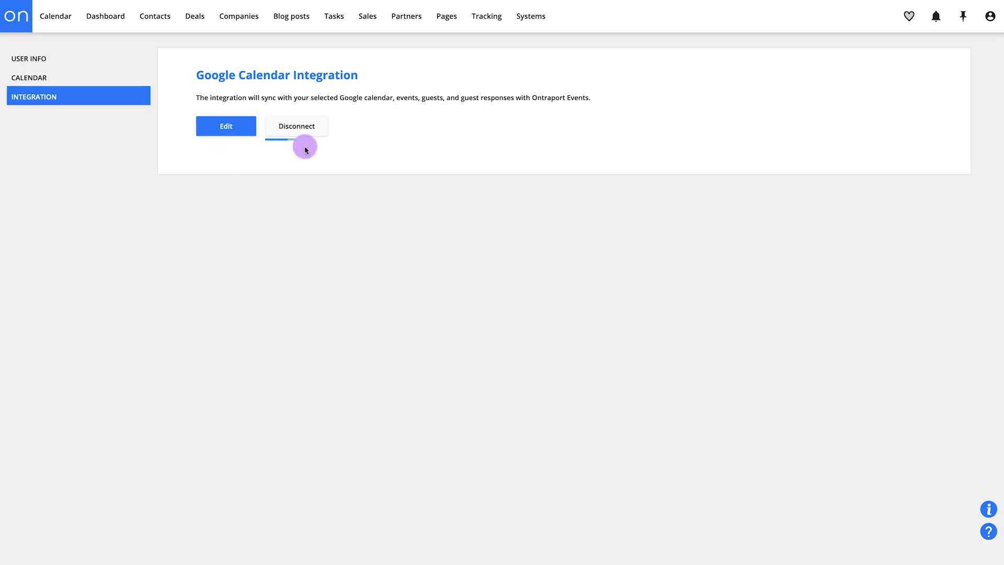
pyautogui.click(238, 132)
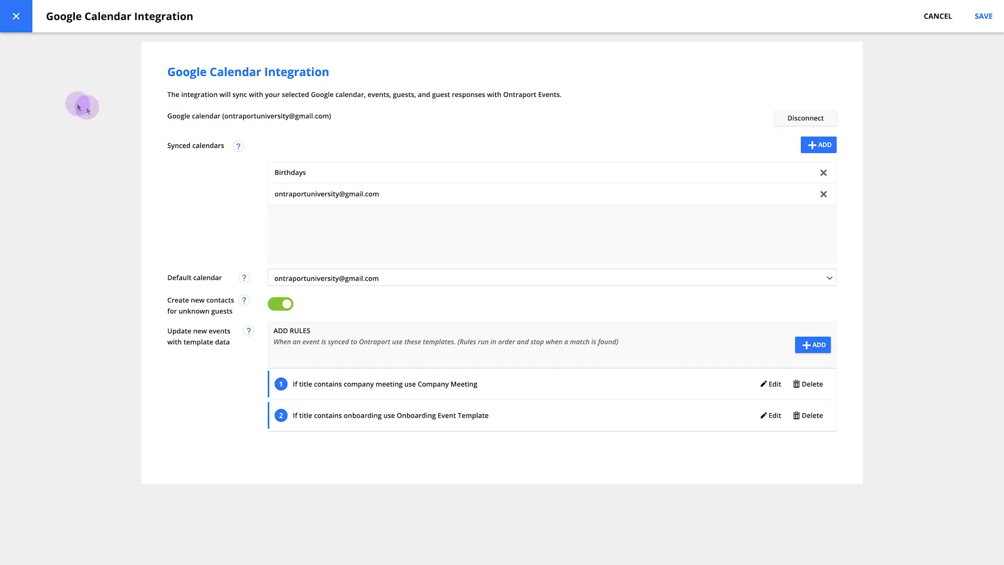
pyautogui.click(23, 31)
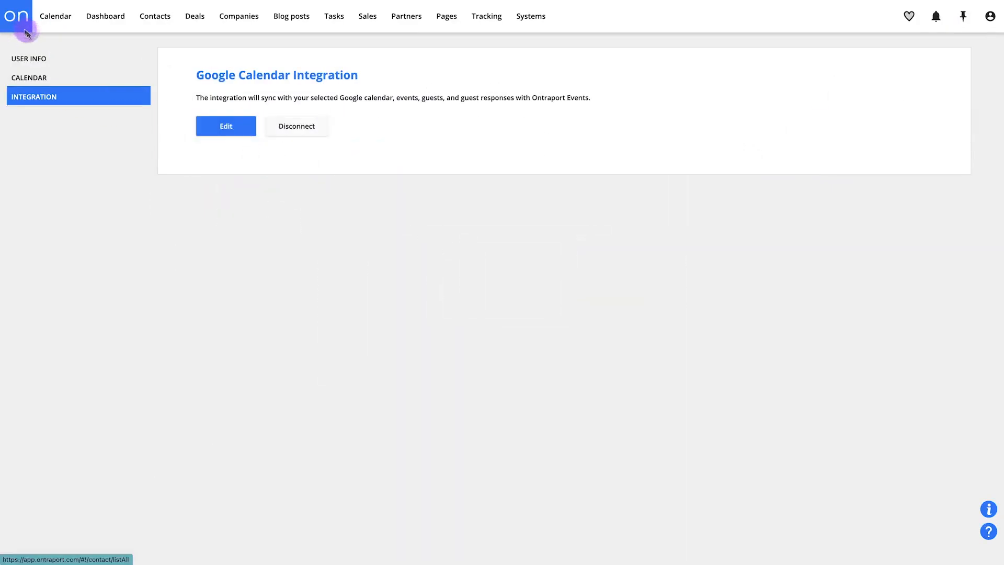
# Disconnect Google Calendar by entering DISCONNECT, choosing to keep the previously synced events
pyautogui.click(325, 134)
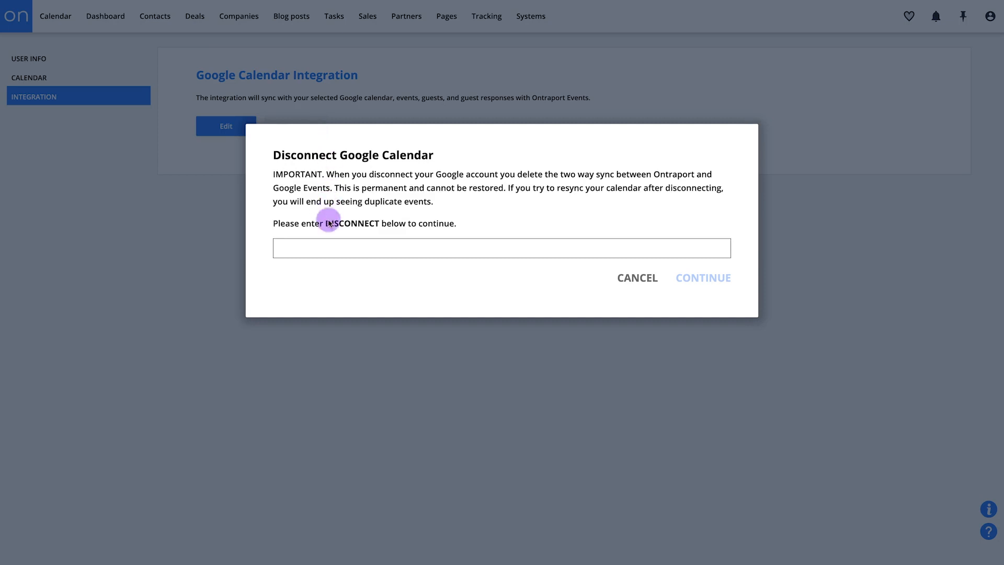
pyautogui.write('DISCONNECT')
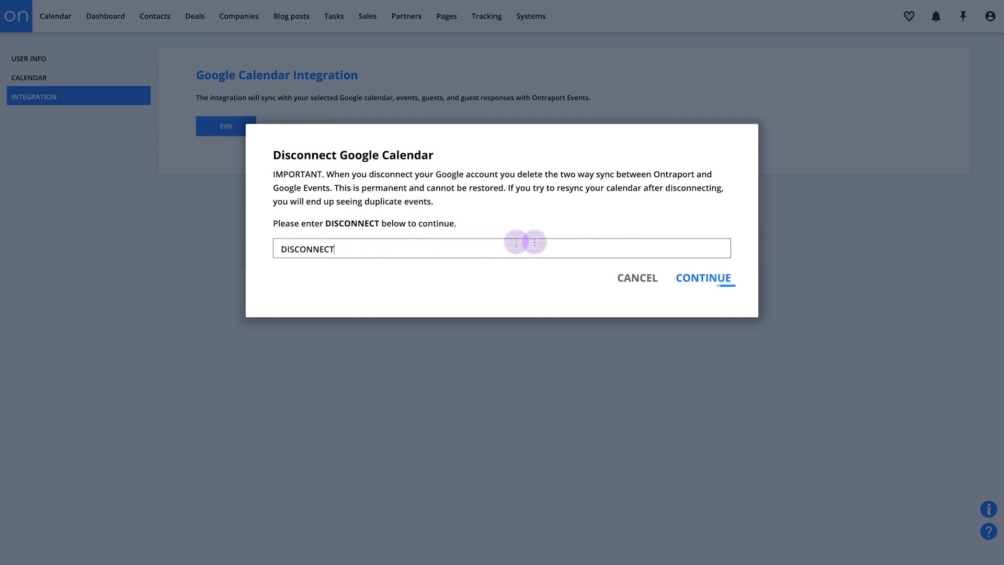
pyautogui.click(701, 279)
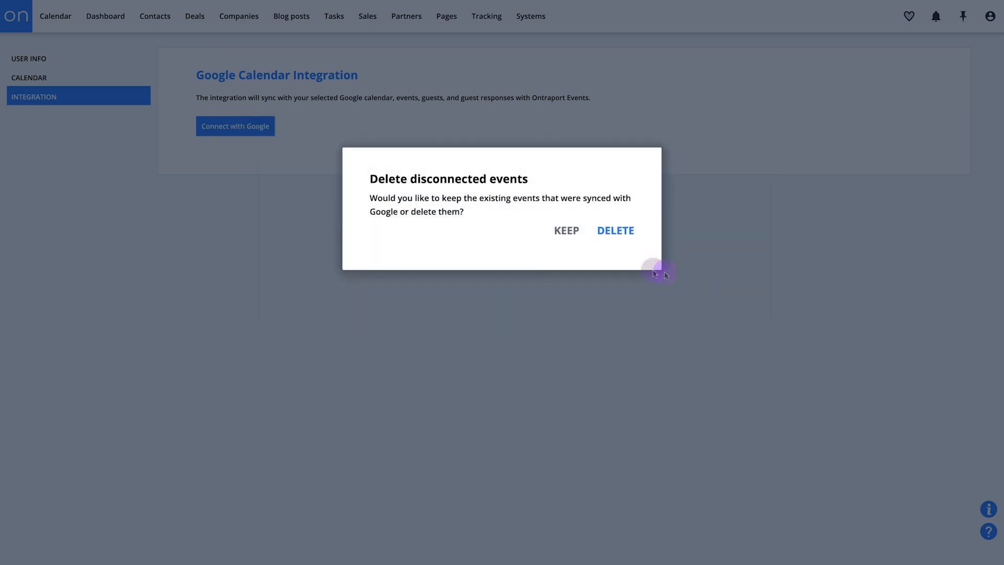
pyautogui.click(567, 231)
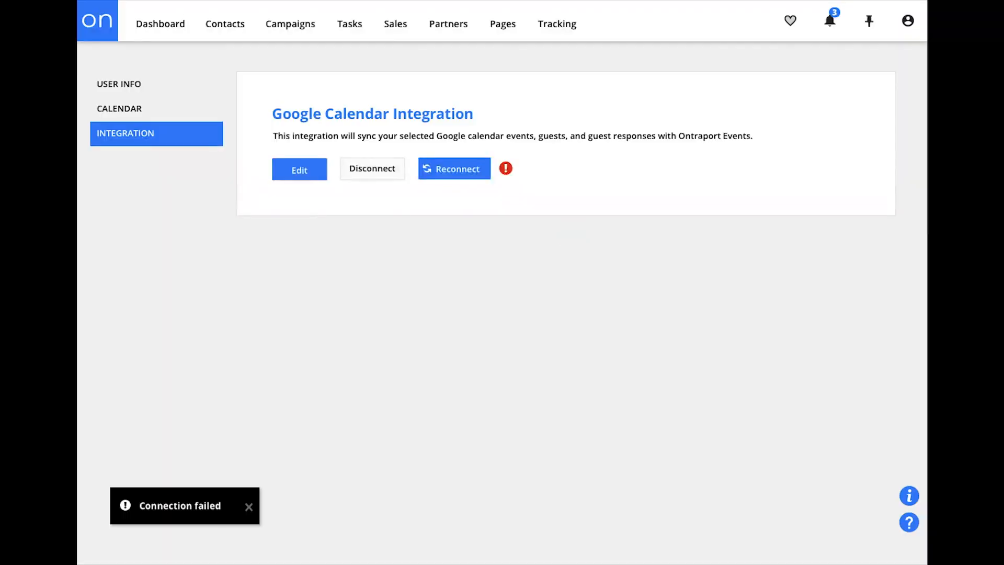